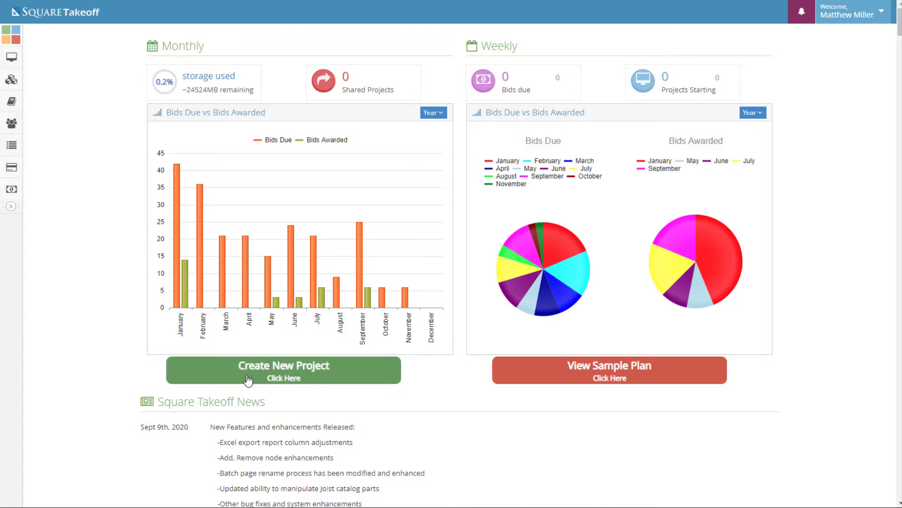
# Start a new project under company Square Takeoff and assign its owner.
pyautogui.click(329, 375)
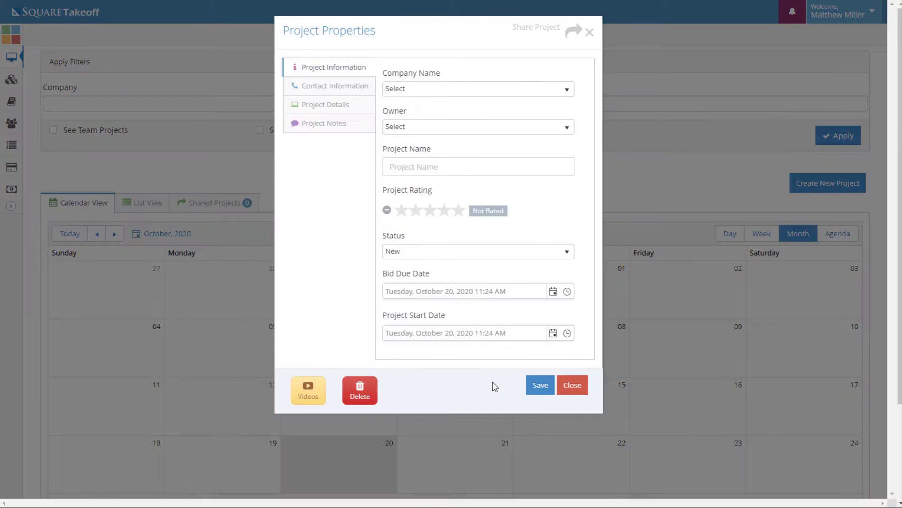
pyautogui.click(536, 94)
pyautogui.click(456, 119)
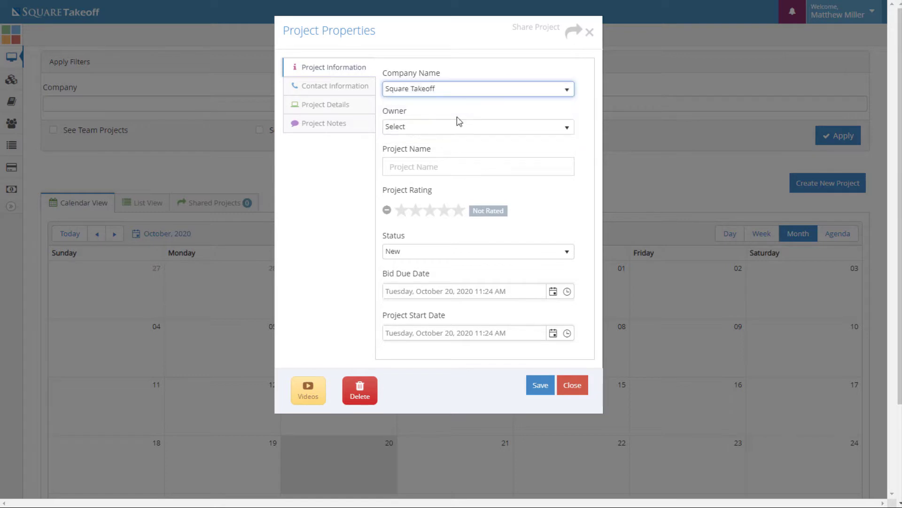
pyautogui.click(483, 129)
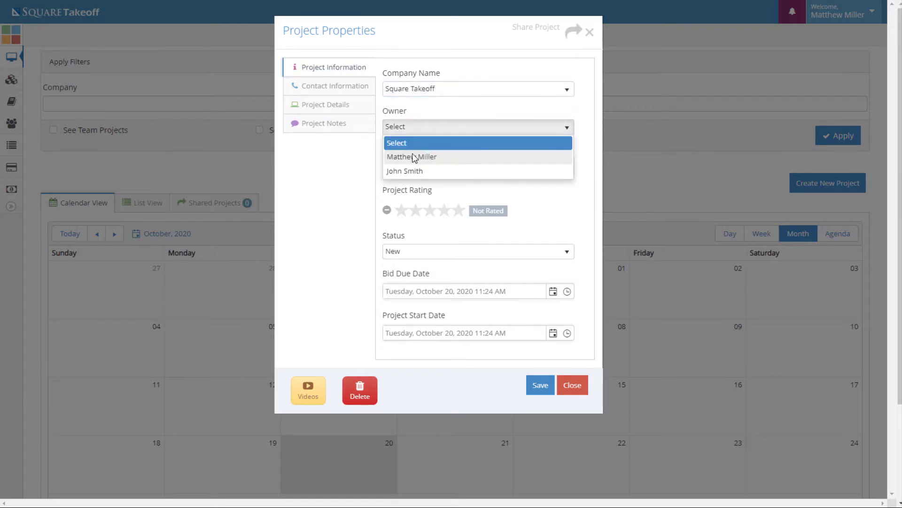
pyautogui.click(413, 155)
# Paste 'Fairview Project' as the project name and leave the status as New.
pyautogui.click(432, 165)
pyautogui.rightClick(434, 165)
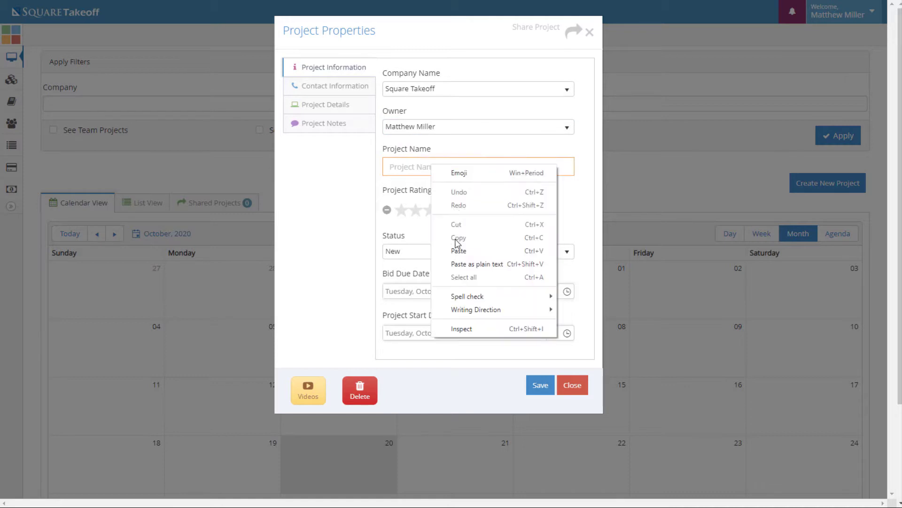
pyautogui.click(462, 246)
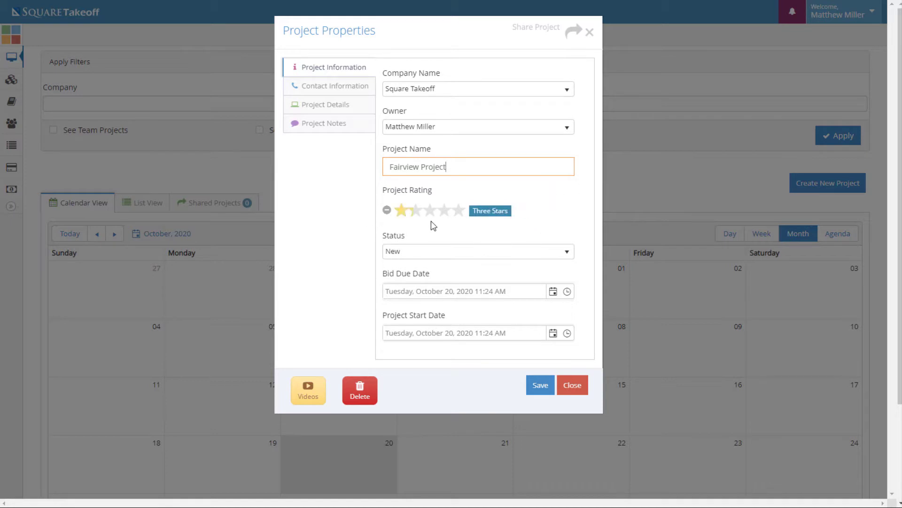
pyautogui.click(555, 254)
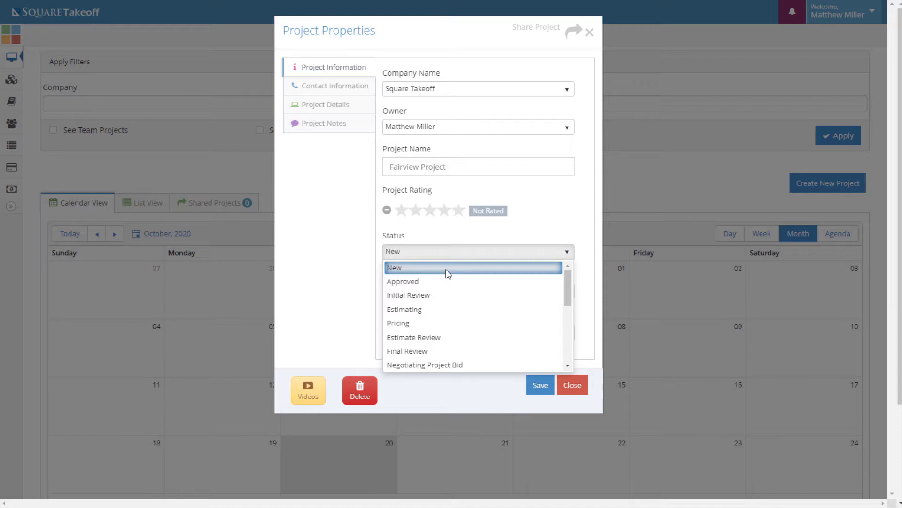
pyautogui.scroll(-2, 445, 314)
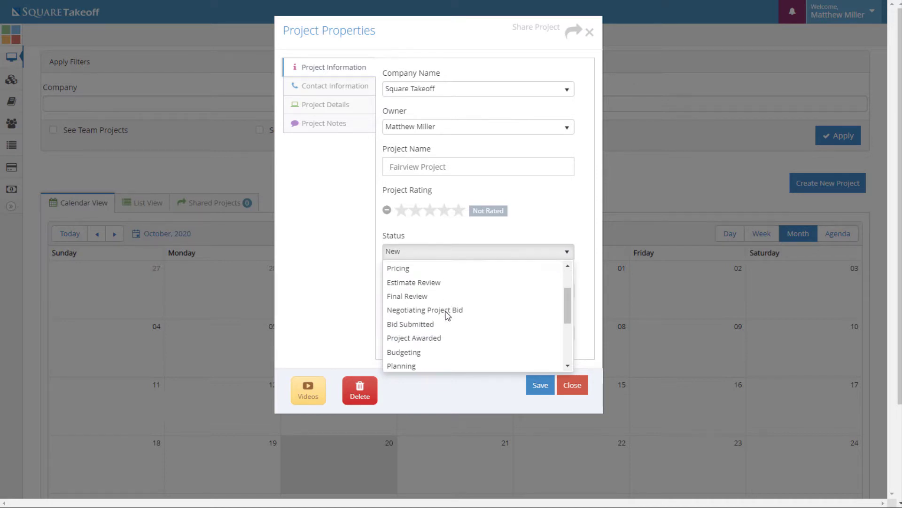
pyautogui.scroll(-1, 438, 323)
pyautogui.scroll(-1, 444, 307)
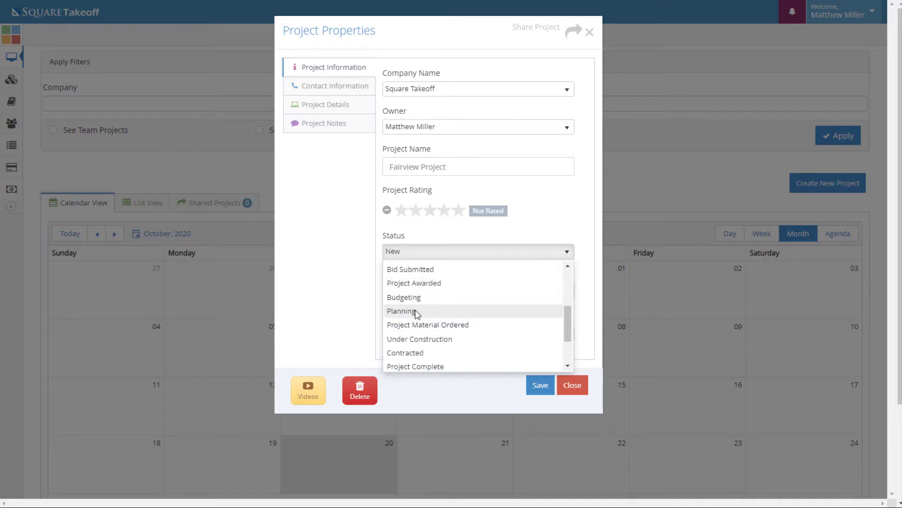
pyautogui.scroll(-1, 429, 322)
pyautogui.scroll(-1, 447, 324)
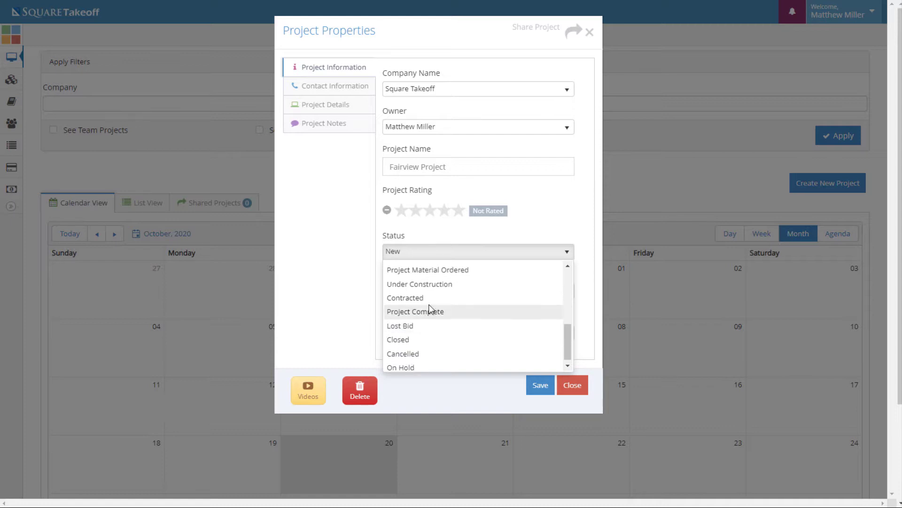
pyautogui.scroll(-1, 451, 317)
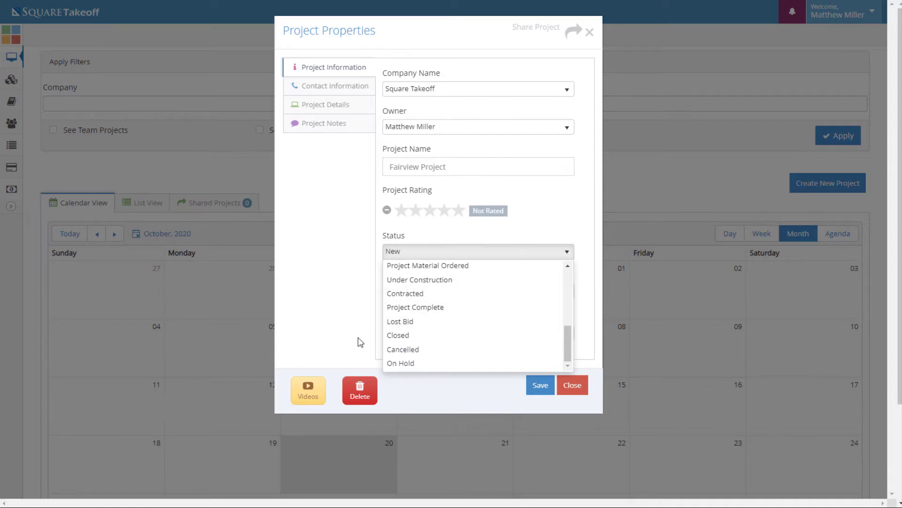
pyautogui.click(330, 289)
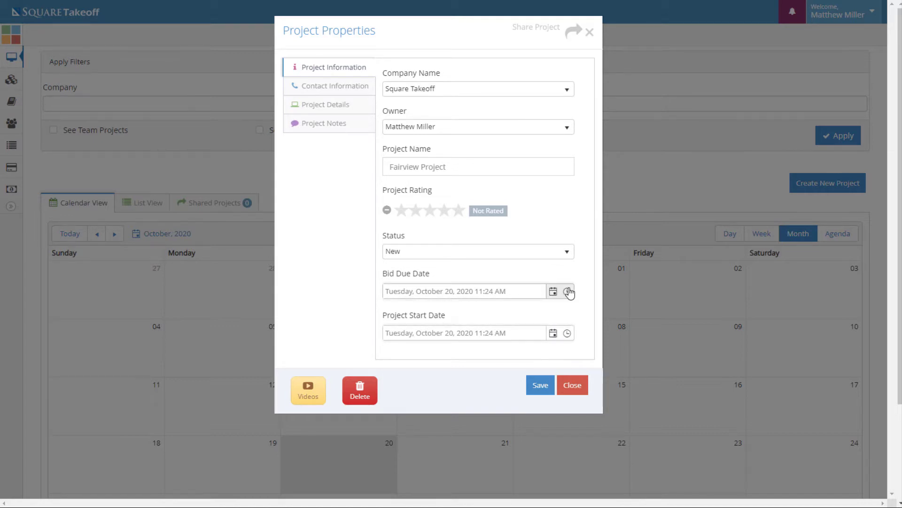
# Show the Contact Information section of the Fairview Project properties.
pyautogui.click(327, 90)
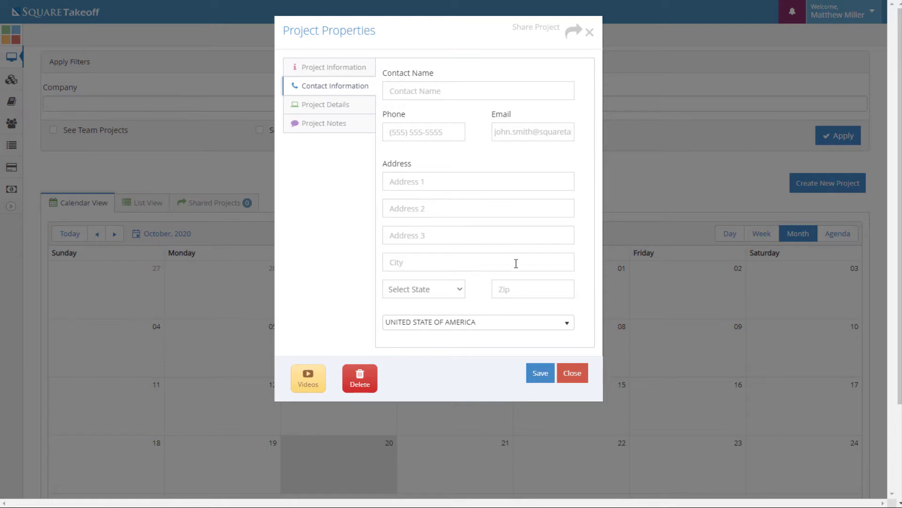
# On Project Details, keep Imperial units and browse the color list without choosing one.
pyautogui.click(342, 106)
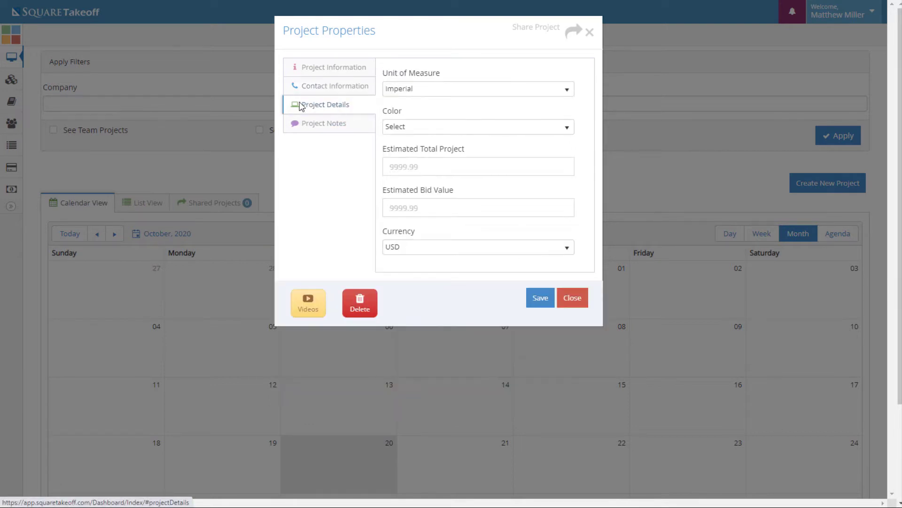
pyautogui.click(433, 93)
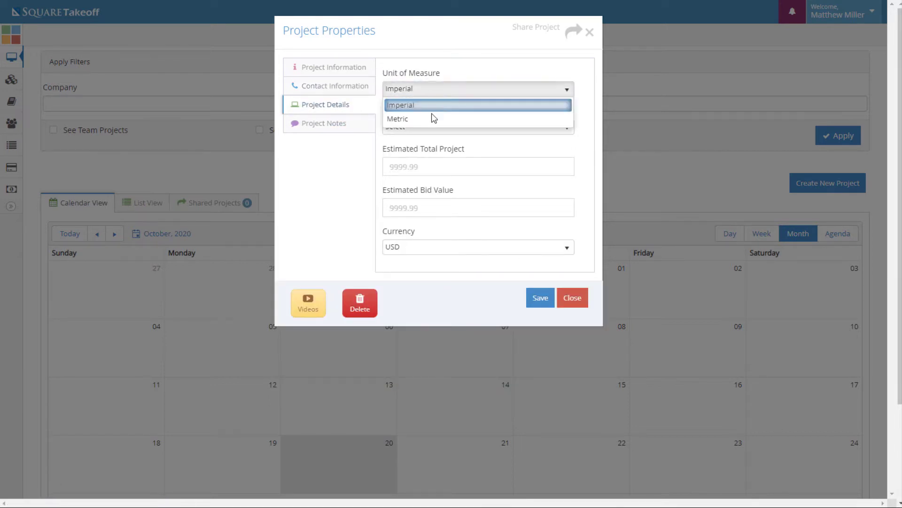
pyautogui.click(378, 181)
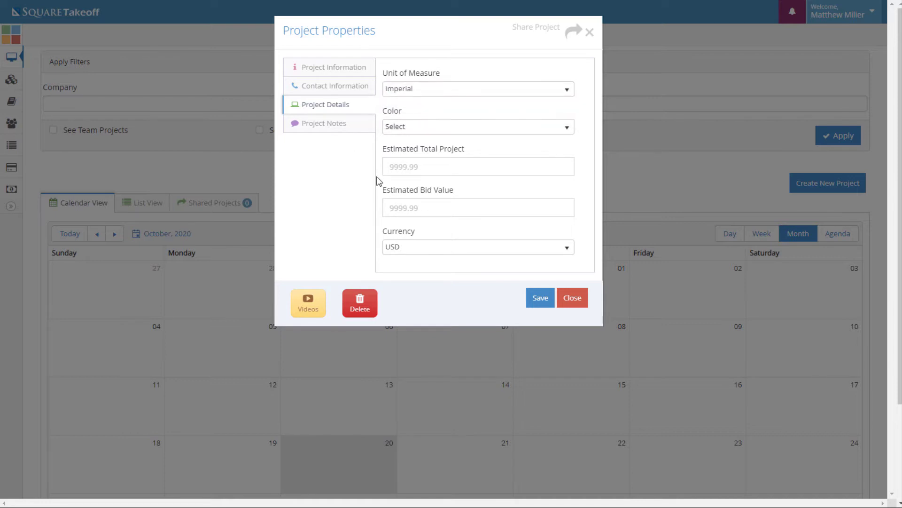
pyautogui.click(429, 128)
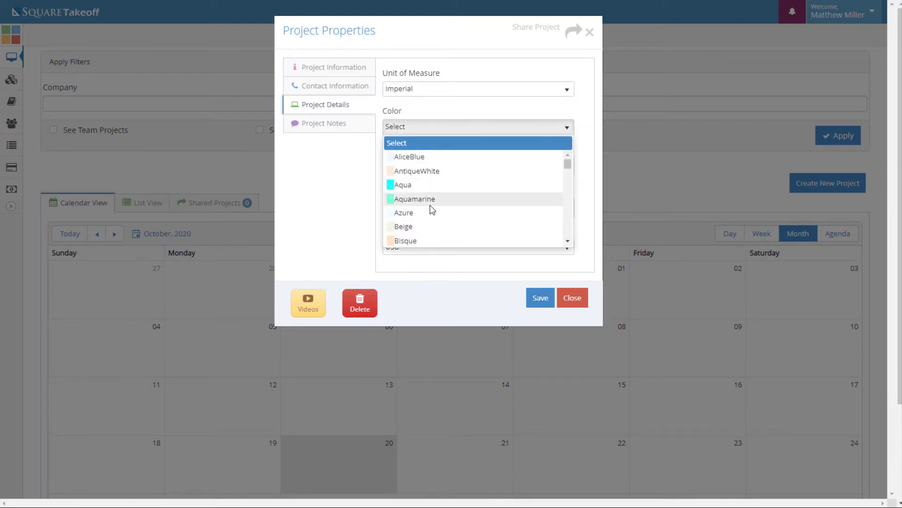
pyautogui.click(340, 182)
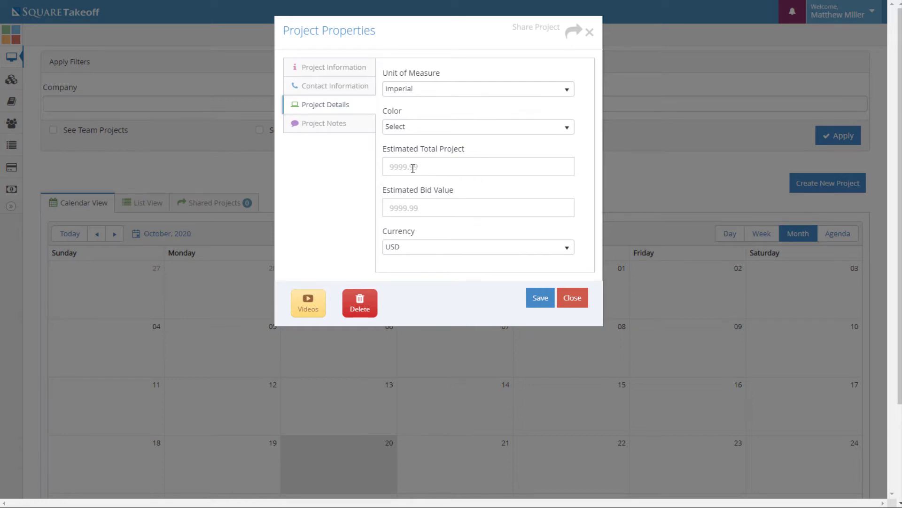
# Show the Project Notes section and place the cursor in the Notes box.
pyautogui.click(333, 127)
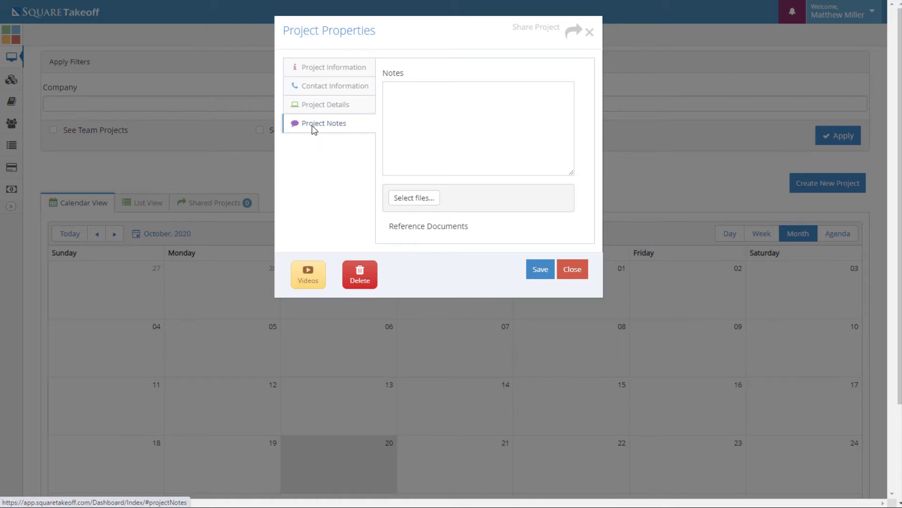
pyautogui.click(390, 101)
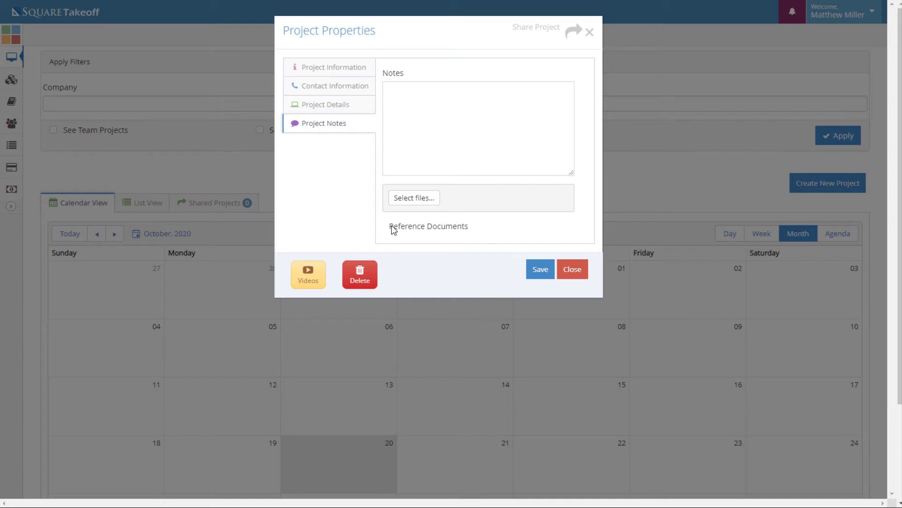
# Save Fairview Project and upload the four floor, roof and basement plan PDFs.
pyautogui.click(537, 277)
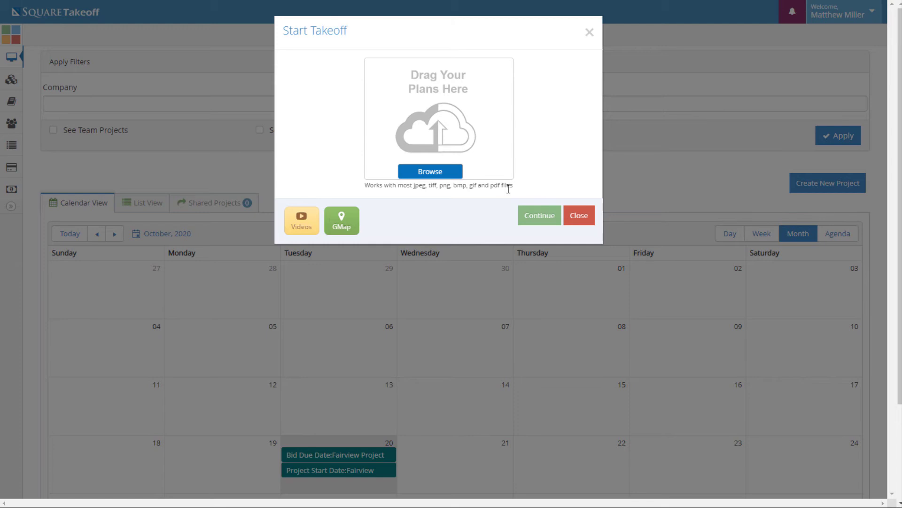
pyautogui.moveTo(187, 125); pyautogui.dragTo(429, 125)
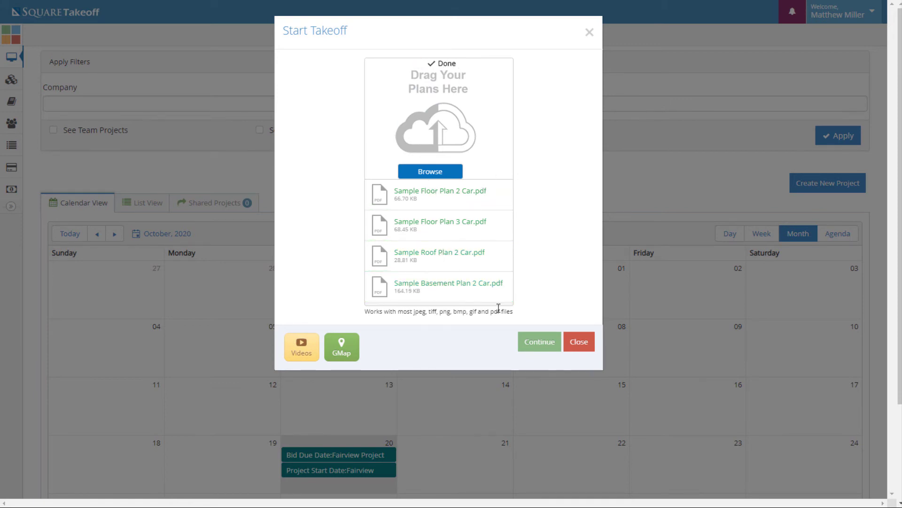
pyautogui.click(533, 346)
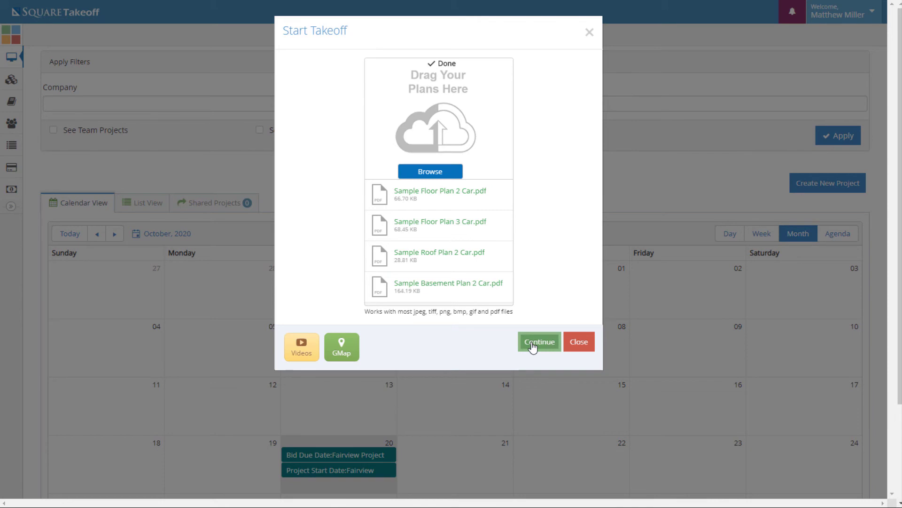
# Open the uploaded plans in the takeoff workspace and refresh the Pages list to load the remaining pages.
pyautogui.click(535, 347)
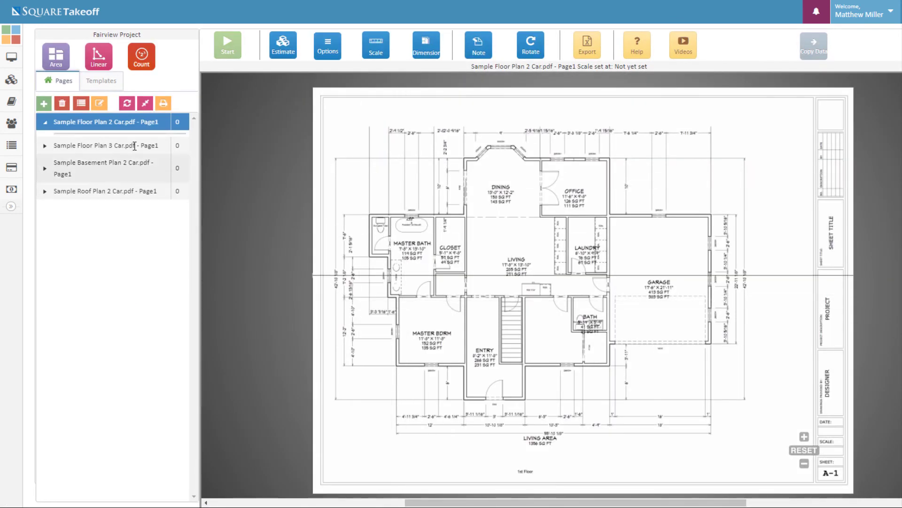
pyautogui.click(127, 104)
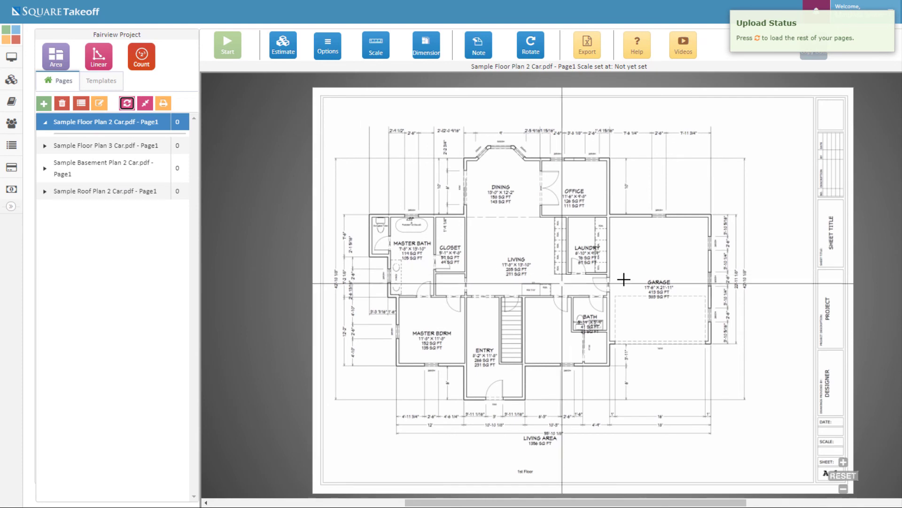
pyautogui.click(757, 41)
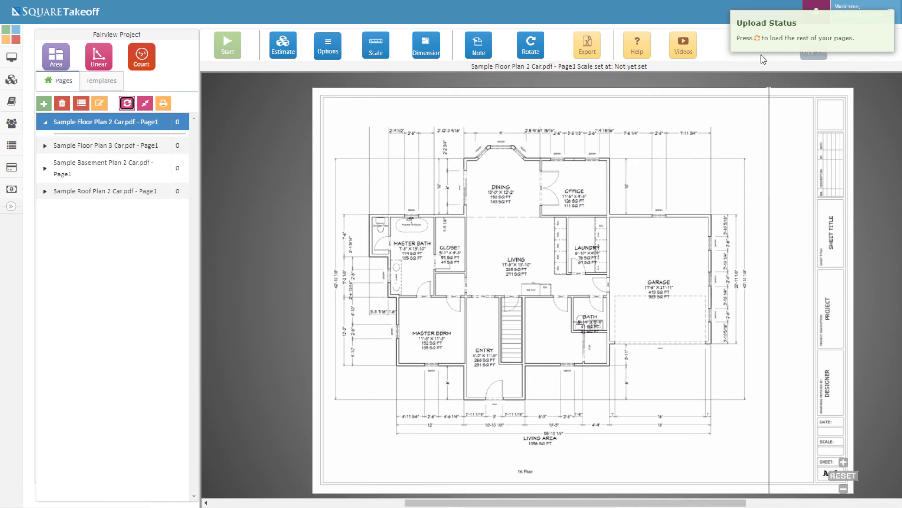
pyautogui.click(758, 40)
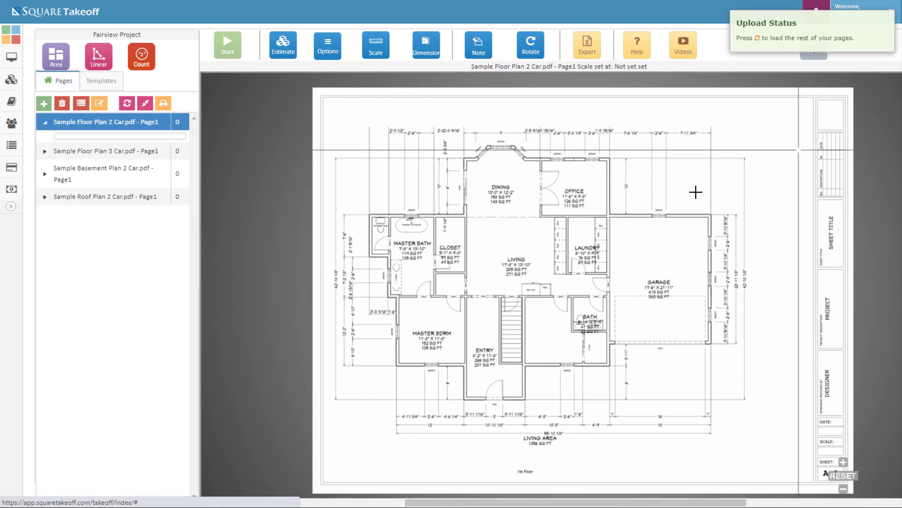